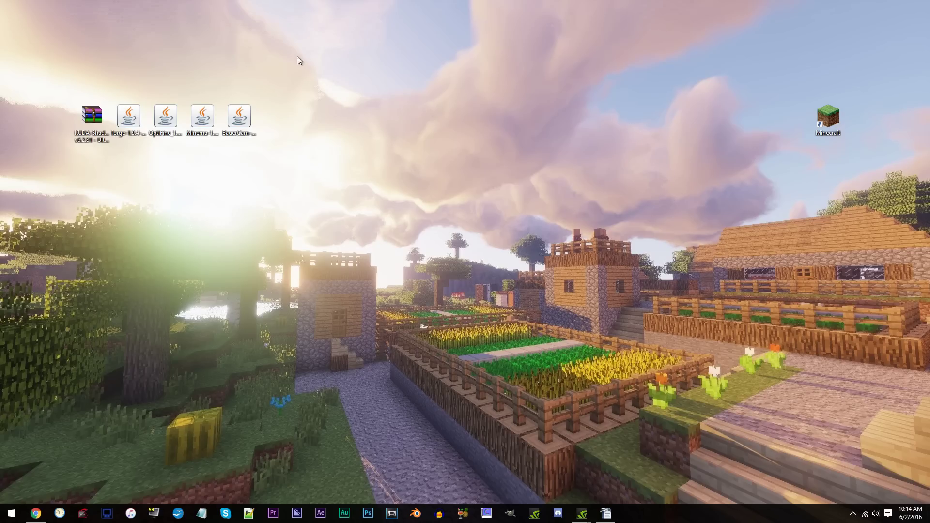
# Check the full names of the Forge, OptiFine, Minema, BauerCam and KUDA files on the desktop
pyautogui.click(123, 120)
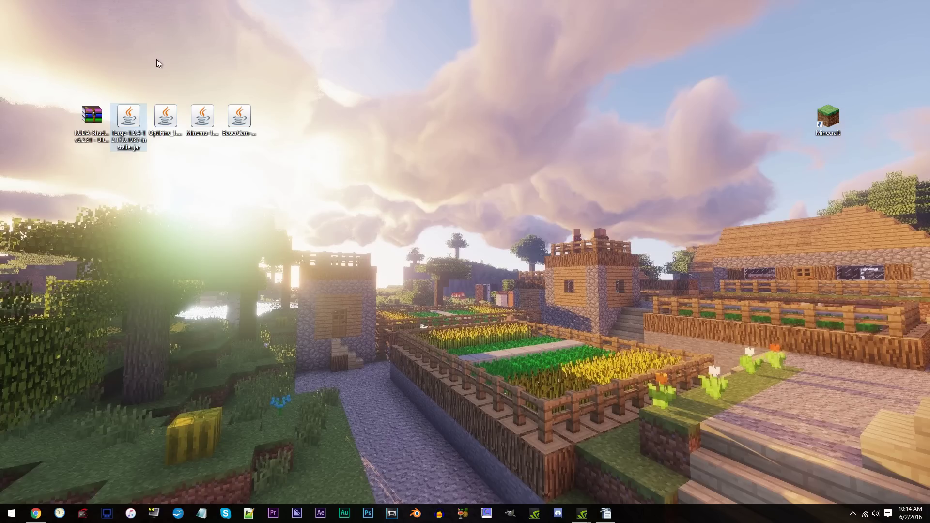
pyautogui.click(165, 118)
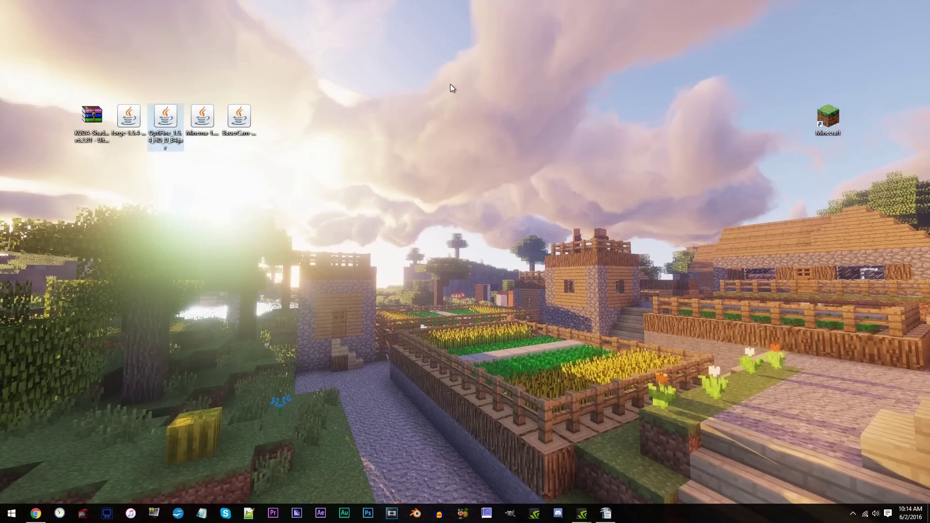
pyautogui.click(194, 115)
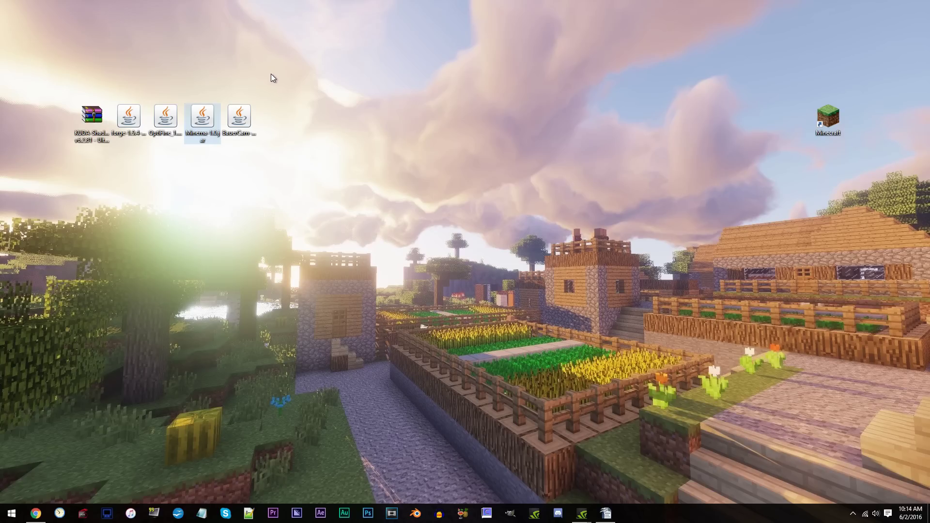
pyautogui.click(236, 121)
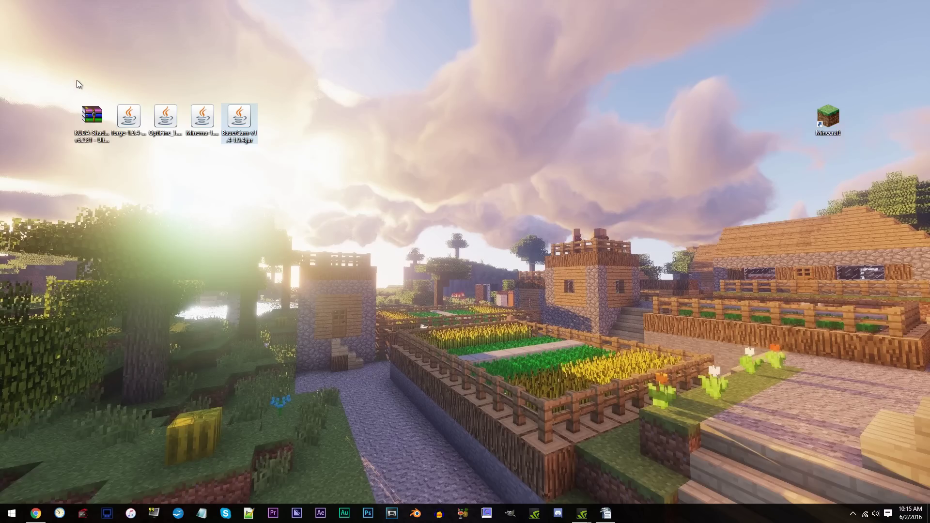
pyautogui.click(92, 124)
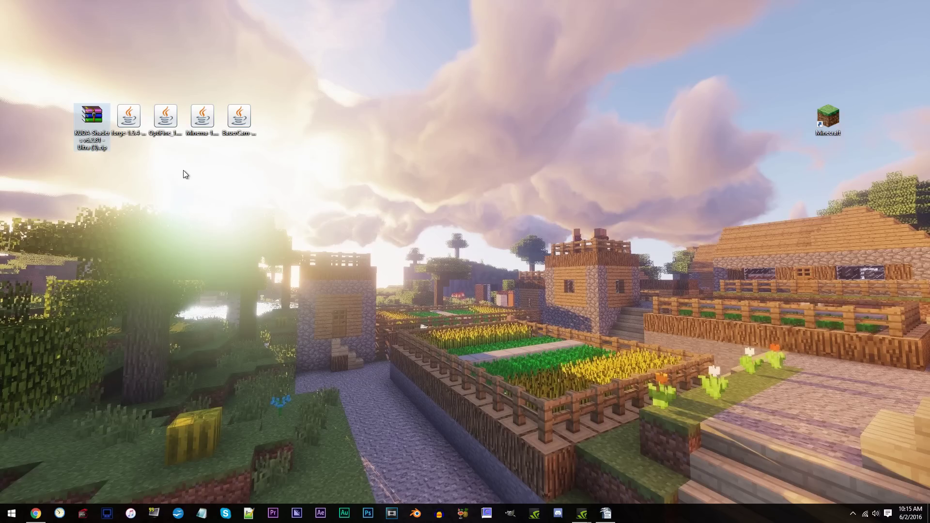
pyautogui.click(141, 176)
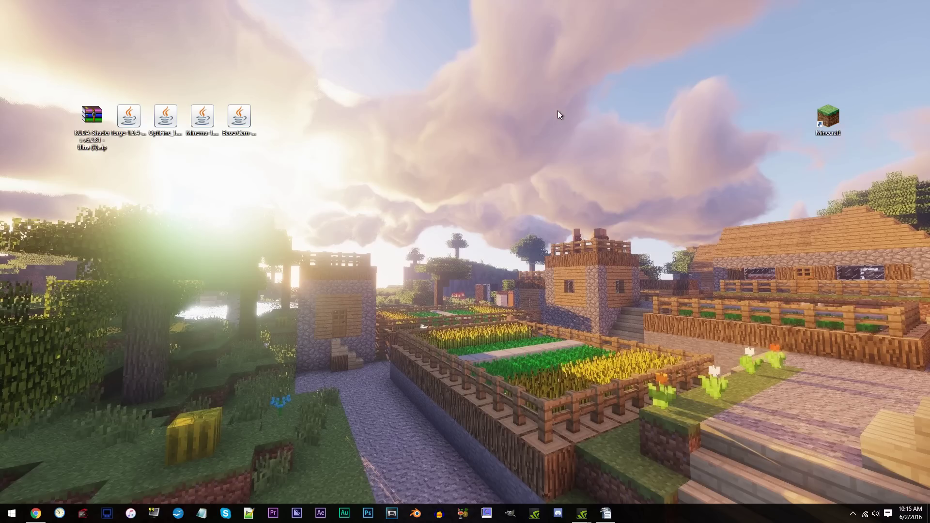
# Create a new launcher profile named 'Forge - 1.9.4 shaders w/ mod' using release 1.9.4
pyautogui.doubleClick(835, 117)
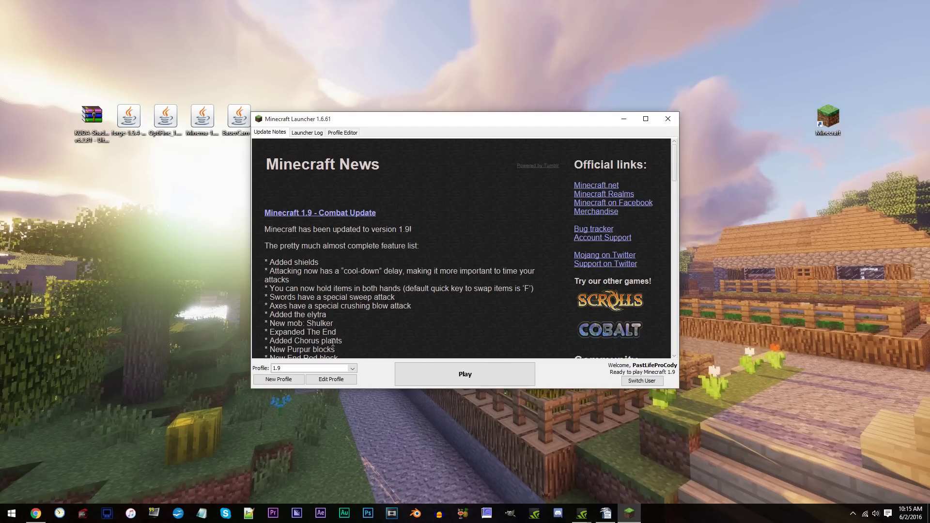
pyautogui.click(278, 379)
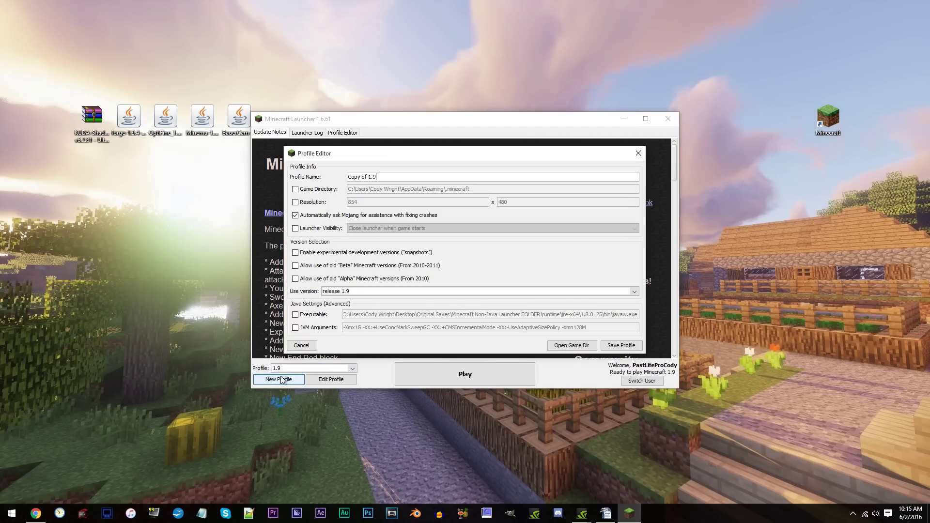
pyautogui.tripleClick(380, 174)
pyautogui.write('Forge - 1.9.4 shaders w/ mods')
pyautogui.click(350, 292)
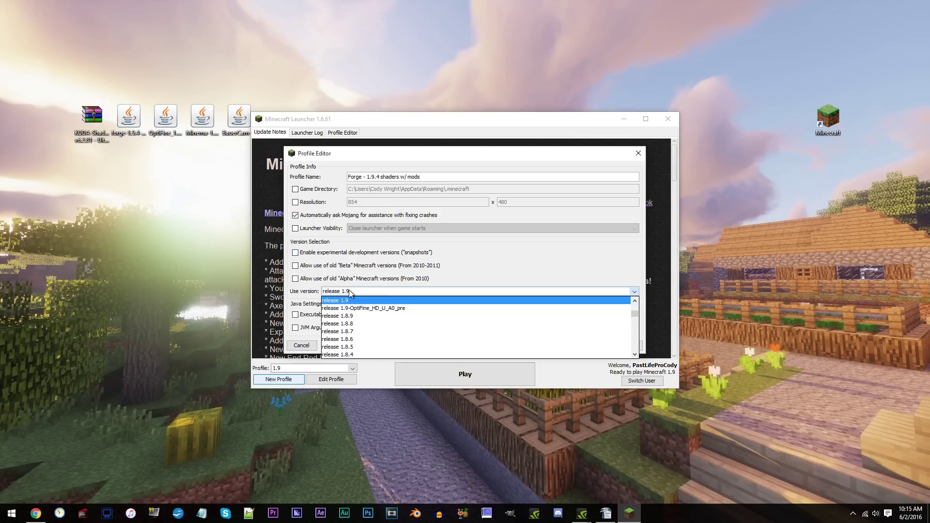
pyautogui.scroll(4, 348, 306)
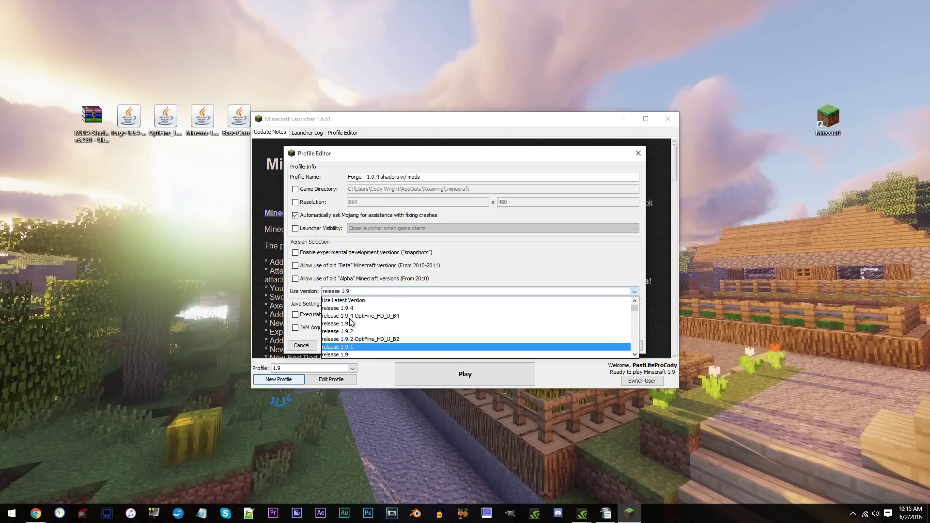
pyautogui.click(335, 309)
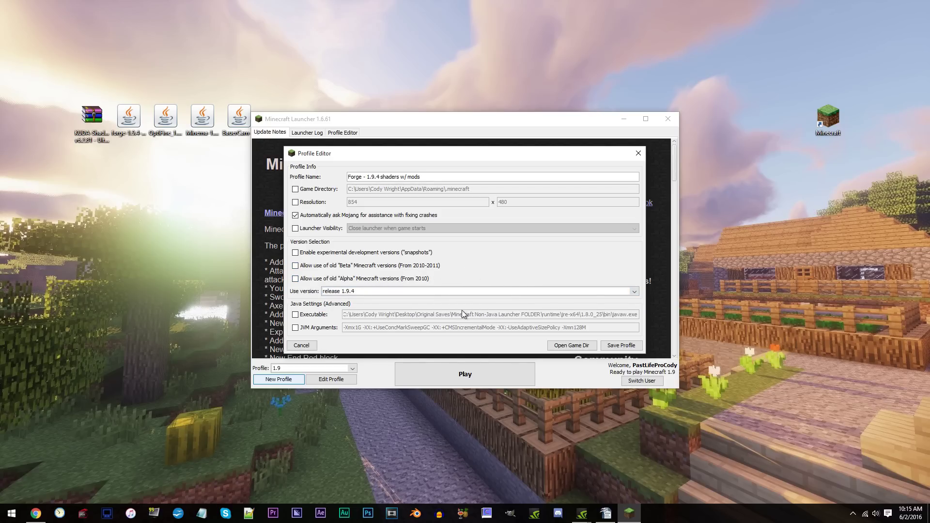
# Enable JVM arguments, raise -Xmx1G to -Xmx4G, and save the profile
pyautogui.click(295, 329)
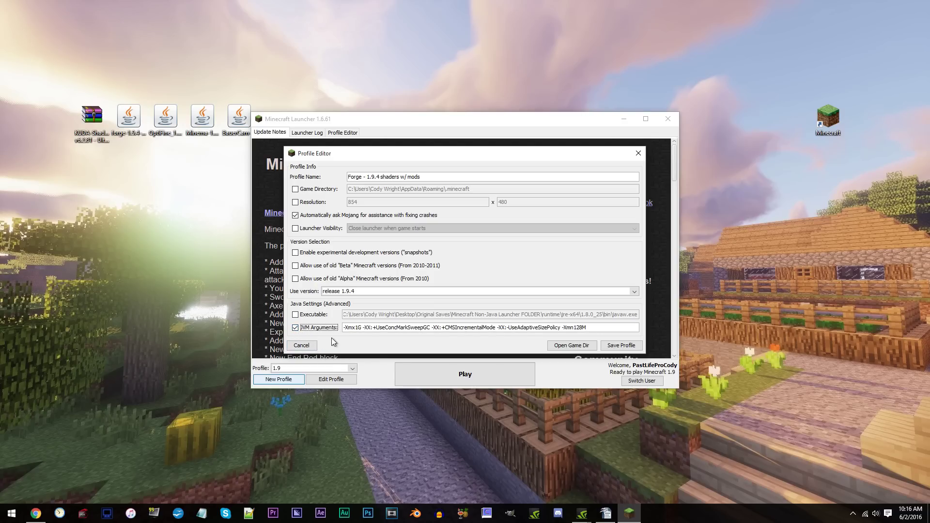
pyautogui.click(358, 327)
pyautogui.press('BackSpace')
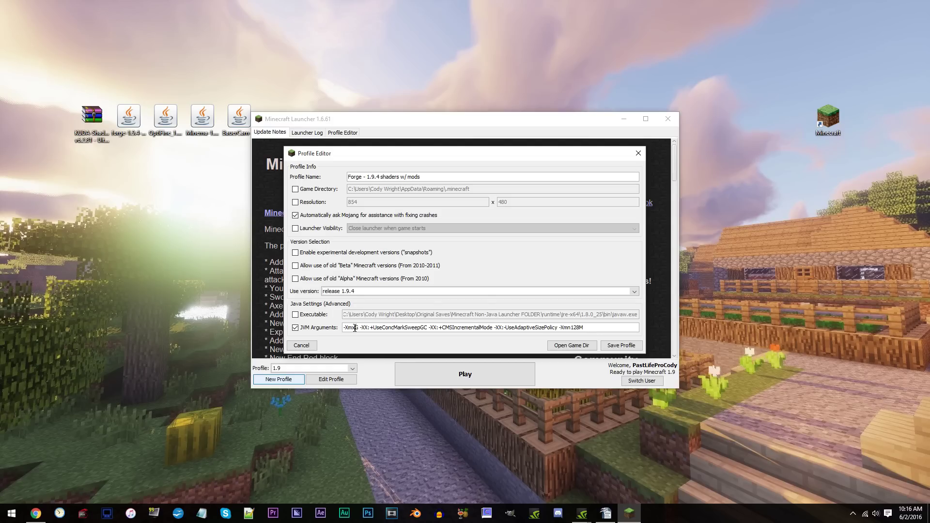
pyautogui.write('4')
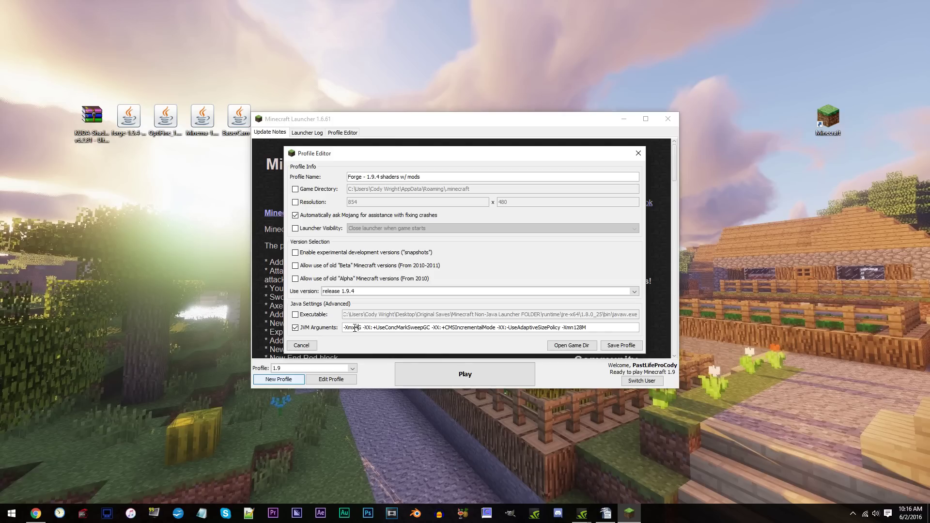
pyautogui.click(623, 345)
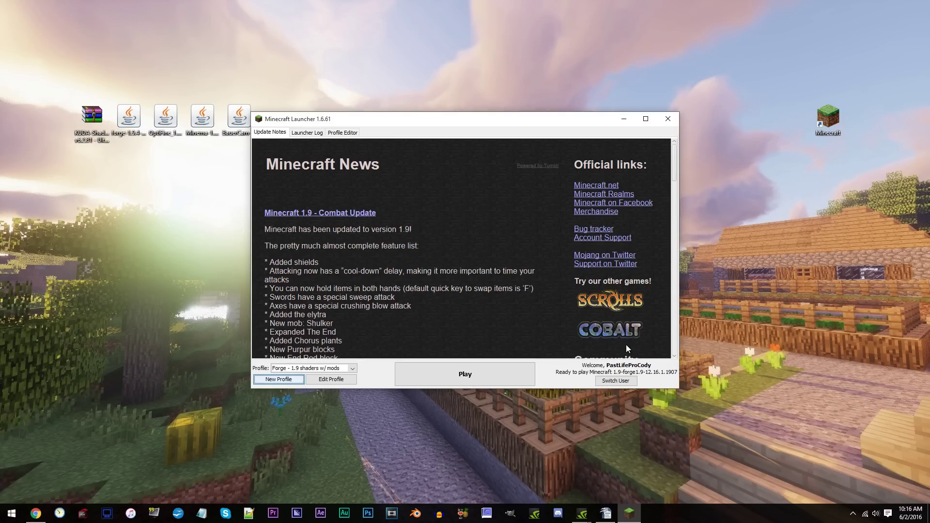
# Launch and quit the game once with the Forge - 1.9.4 shaders w/ mods profile, then run the Forge installer
pyautogui.click(316, 369)
pyautogui.click(311, 432)
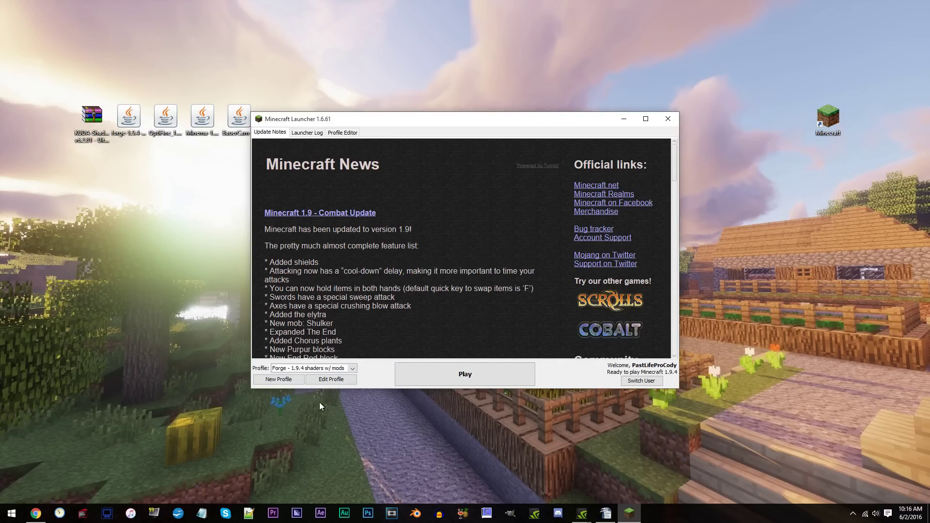
pyautogui.click(514, 371)
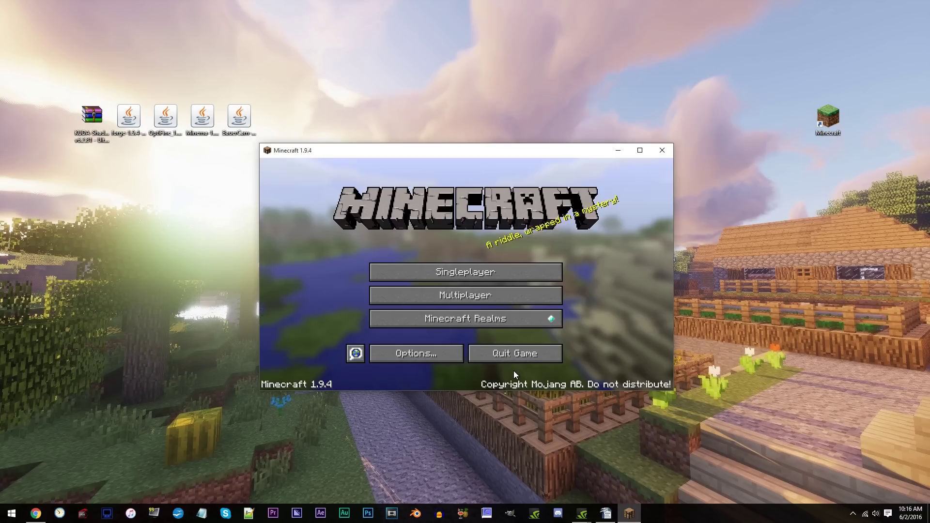
pyautogui.click(517, 352)
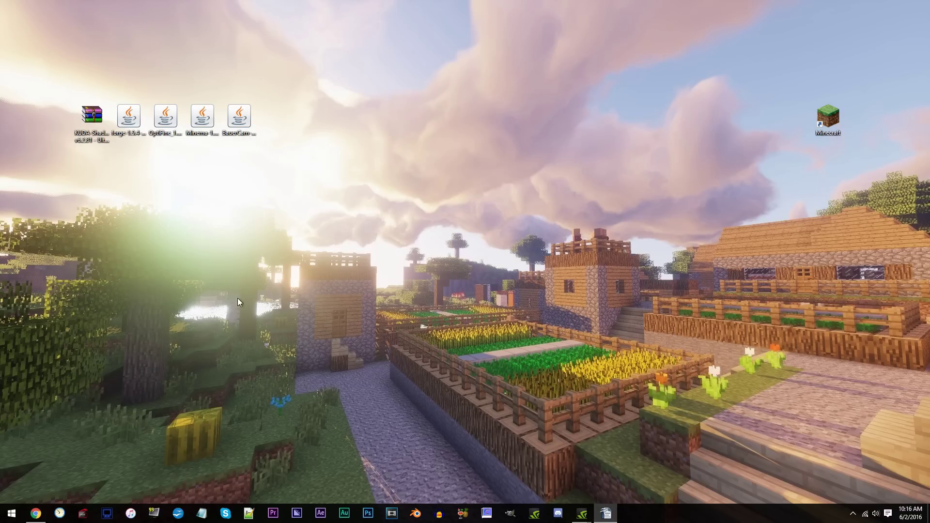
pyautogui.doubleClick(127, 122)
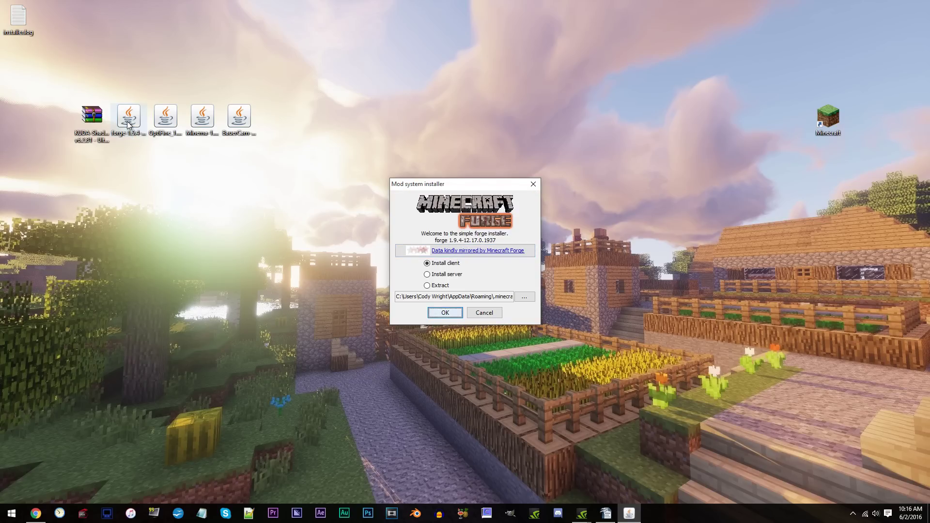
# Install the Forge 1.9.4-12.17.0.1937 client and dismiss the completion message
pyautogui.click(454, 312)
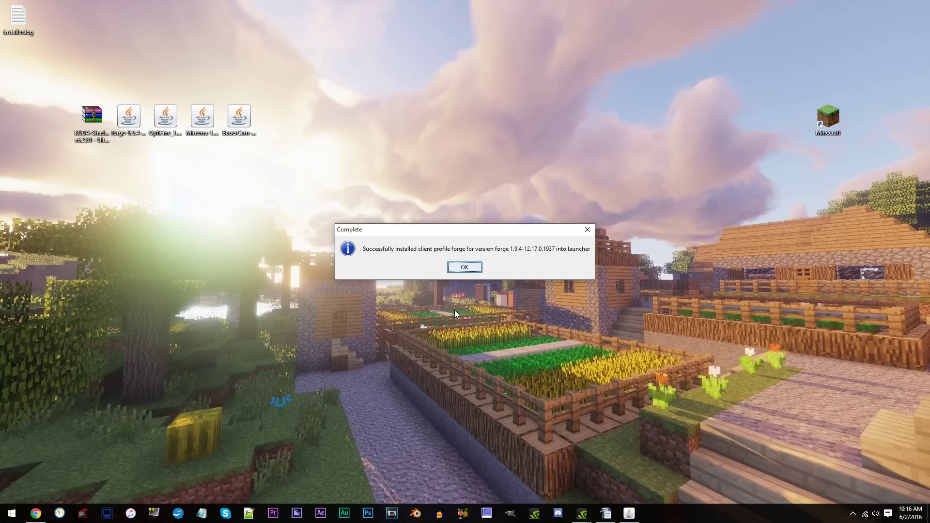
pyautogui.click(464, 268)
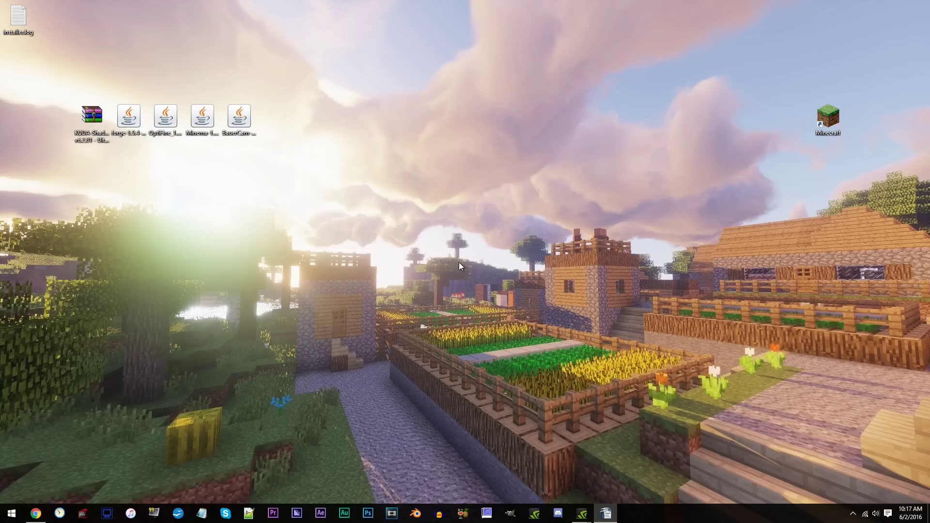
# Open the .minecraft\mods folder by running %appdata%
pyautogui.click(10, 509)
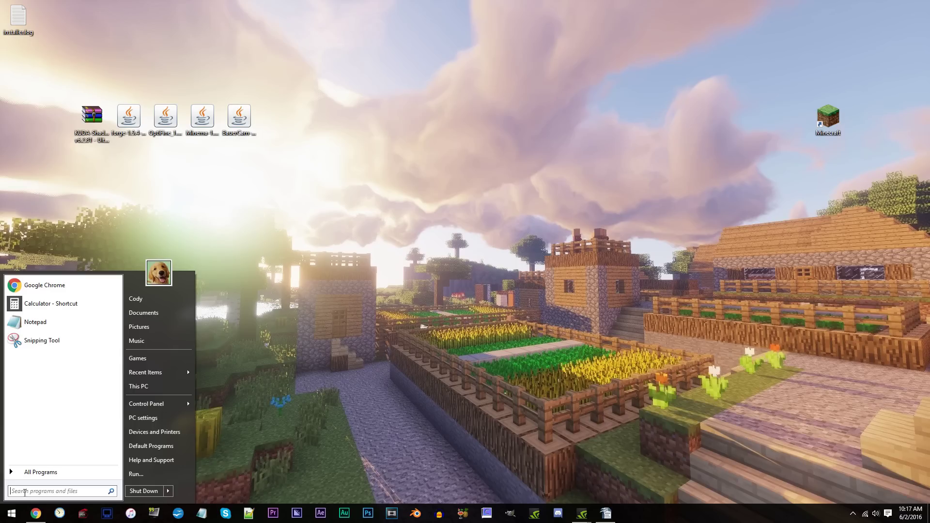
pyautogui.write('run')
pyautogui.click(31, 299)
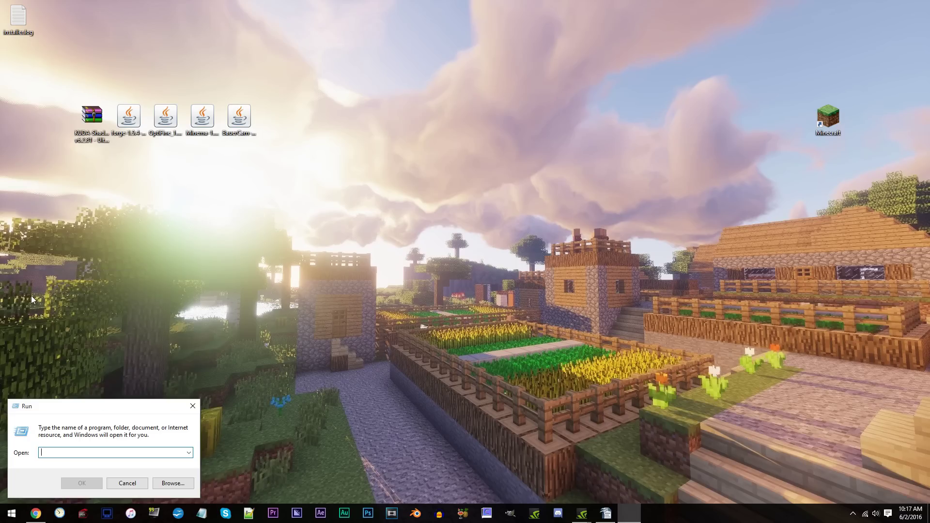
pyautogui.write('%appdata')
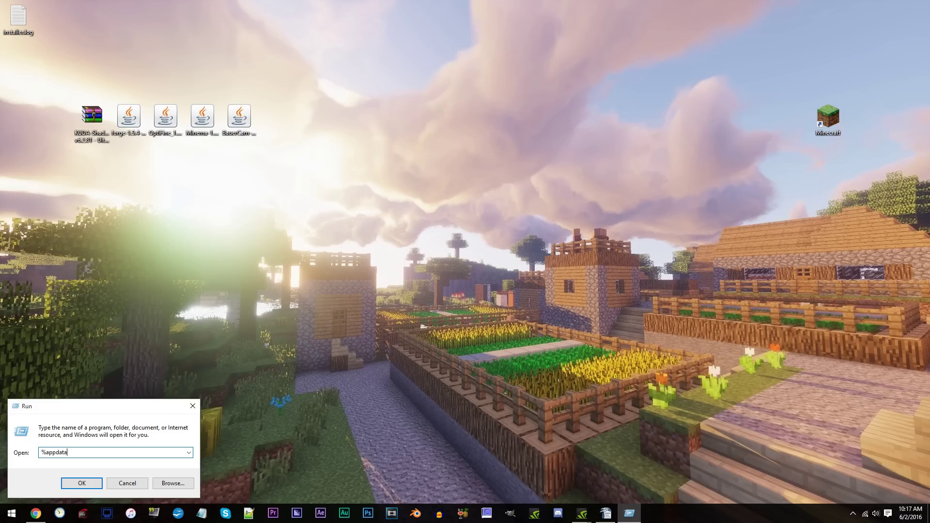
pyautogui.write('%')
pyautogui.click(73, 484)
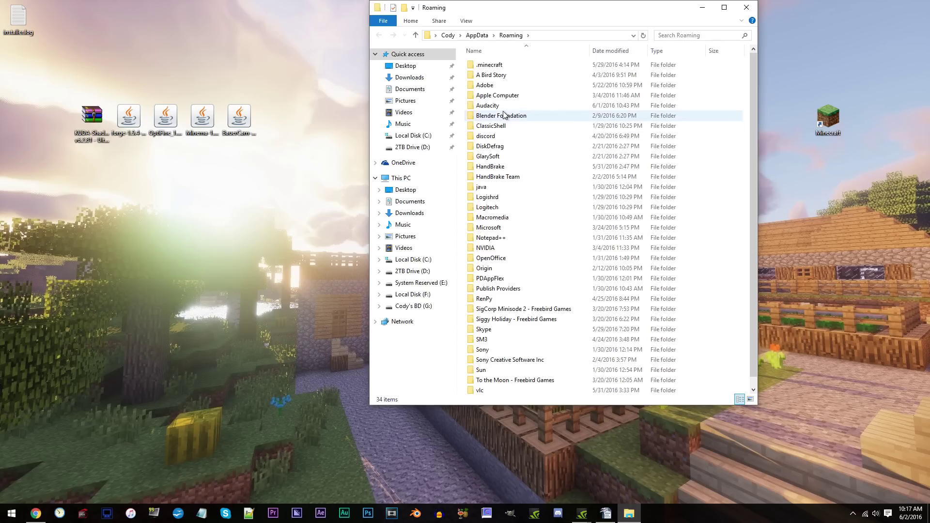
pyautogui.doubleClick(518, 69)
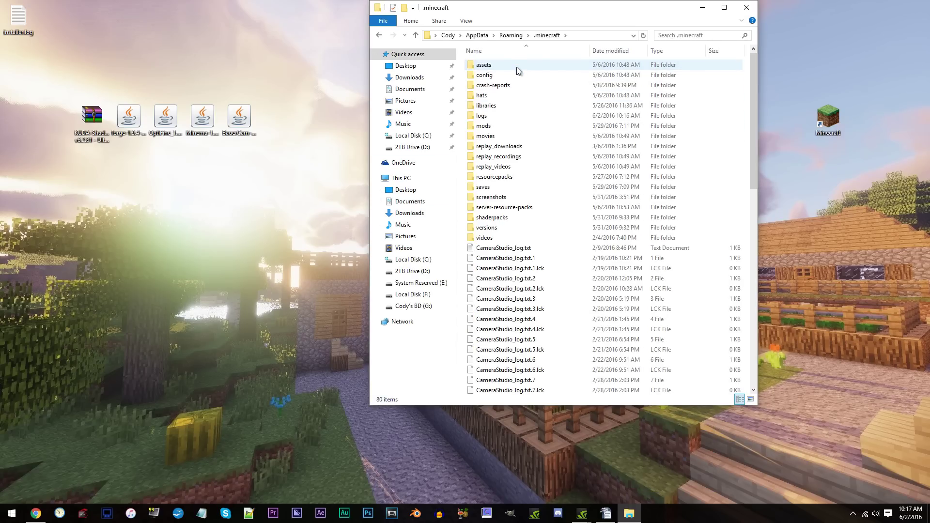
pyautogui.doubleClick(486, 127)
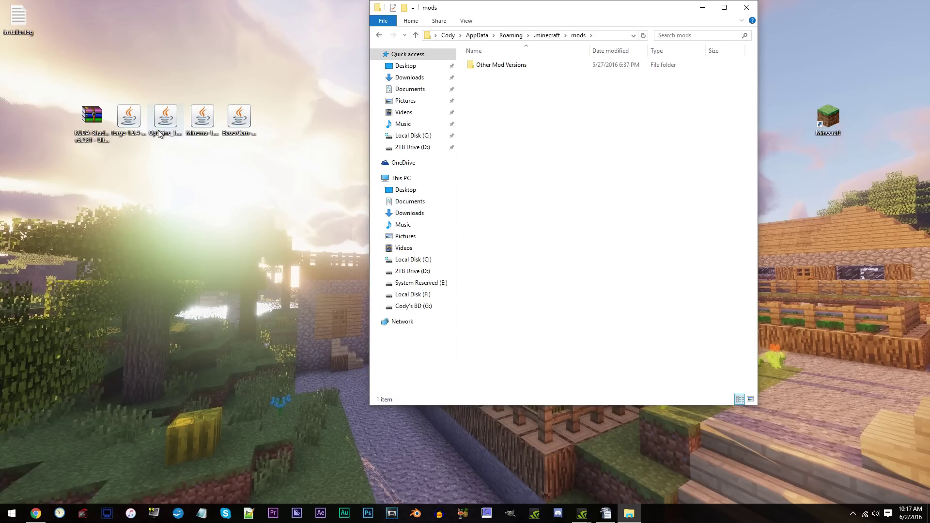
# Move the OptiFine, Minema and BauerCam jars into mods and reopen Minecraft Launcher
pyautogui.moveTo(259, 102); pyautogui.dragTo(166, 177)
pyautogui.moveTo(203, 118); pyautogui.dragTo(519, 131)
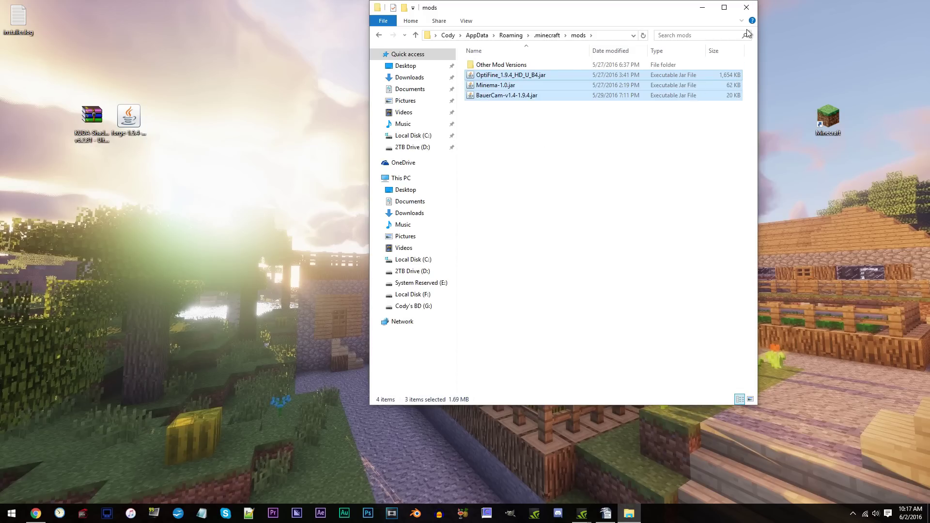
pyautogui.click(746, 8)
pyautogui.doubleClick(827, 117)
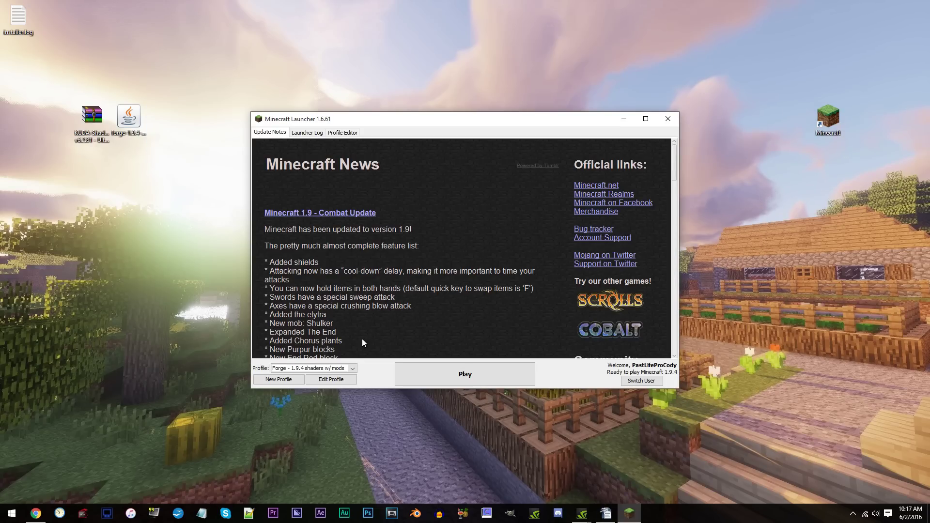
# Switch the profile's version to 1.9.4-forge1.9.4-12.17.0.1937 and save it
pyautogui.click(331, 381)
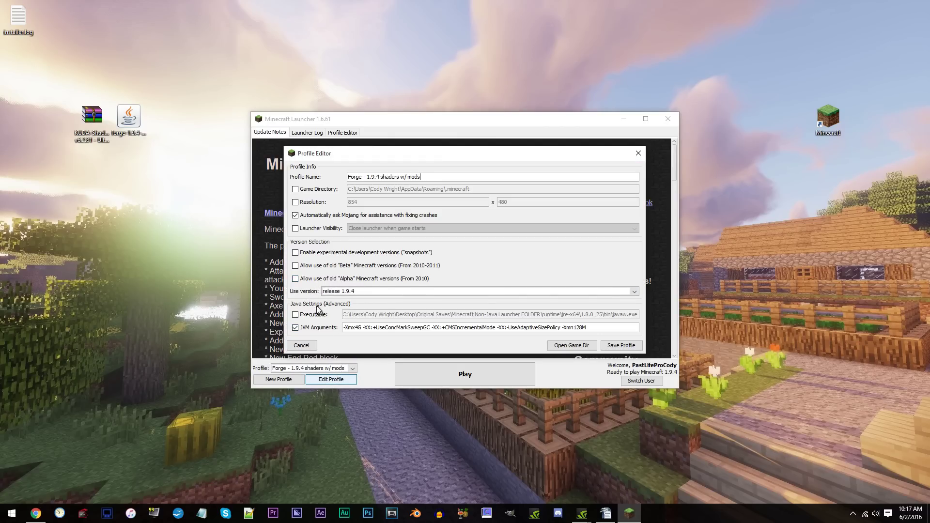
pyautogui.click(355, 293)
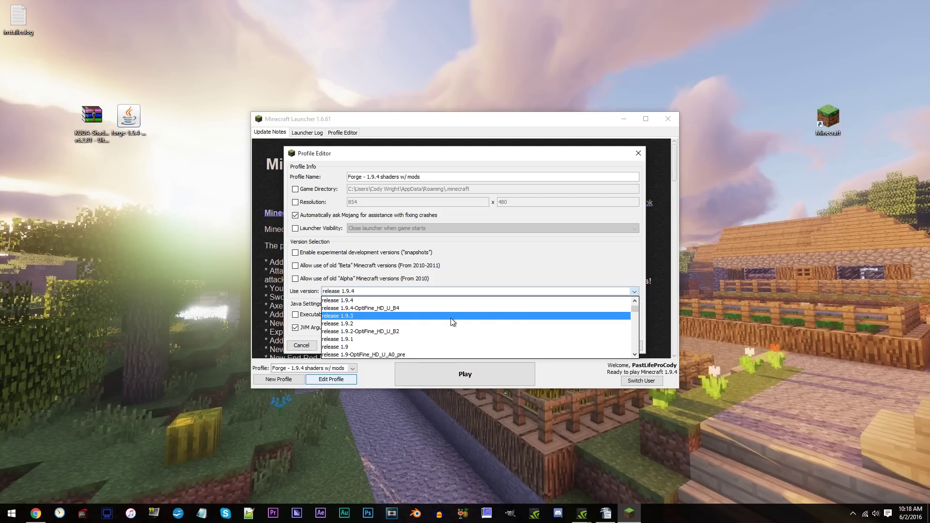
pyautogui.moveTo(635, 308); pyautogui.dragTo(632, 353)
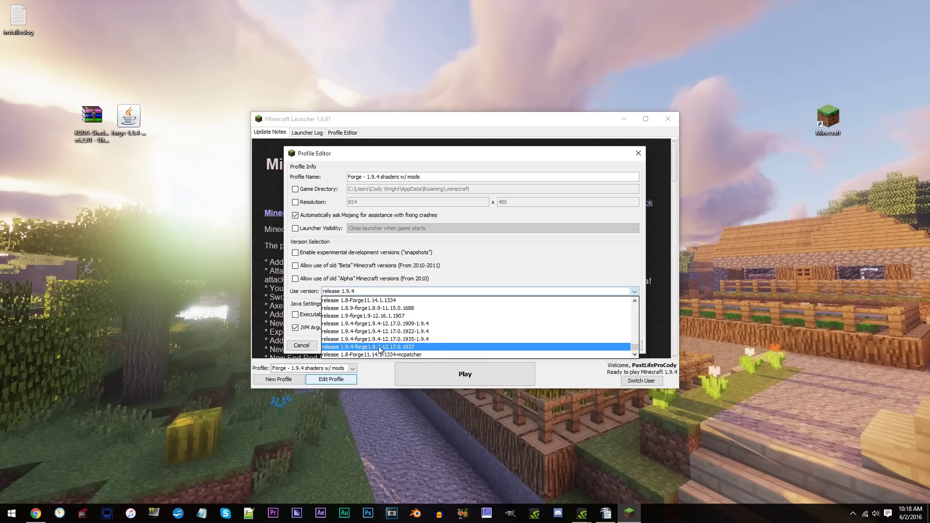
pyautogui.click(450, 348)
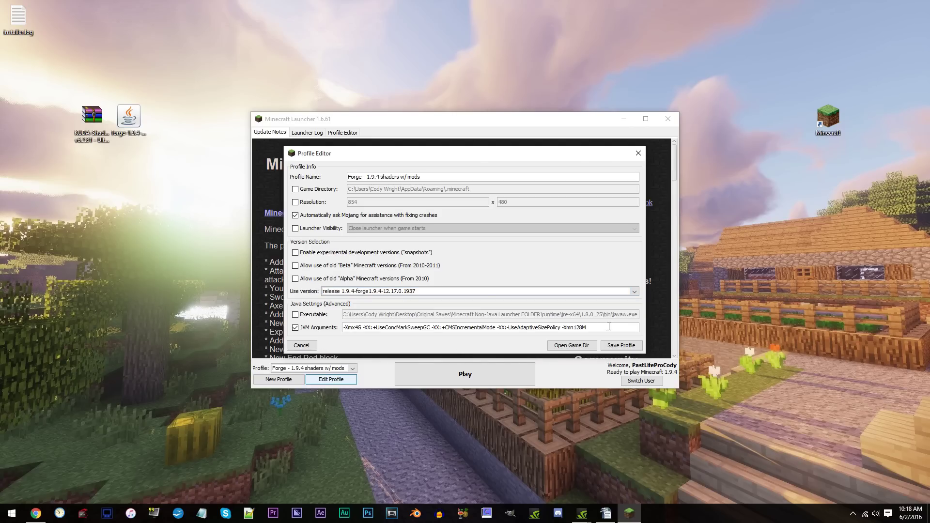
pyautogui.click(619, 345)
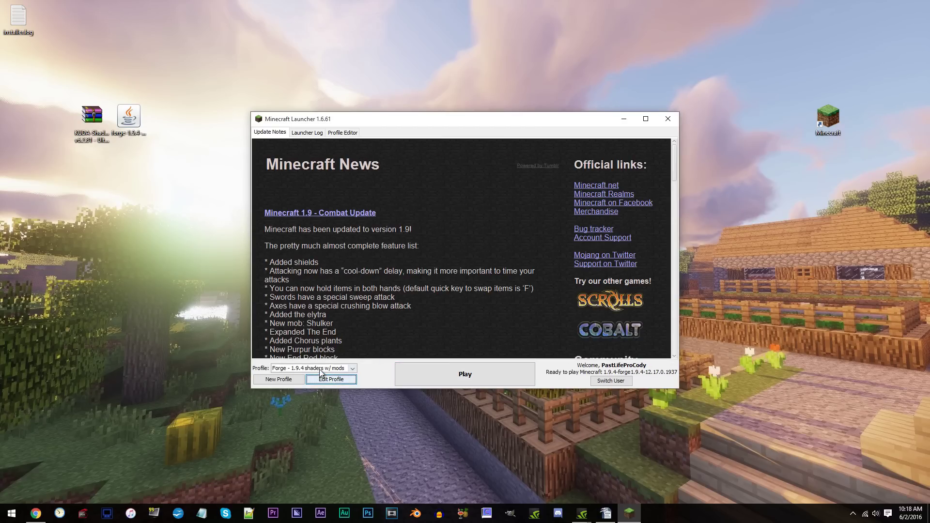
pyautogui.click(352, 369)
pyautogui.click(353, 368)
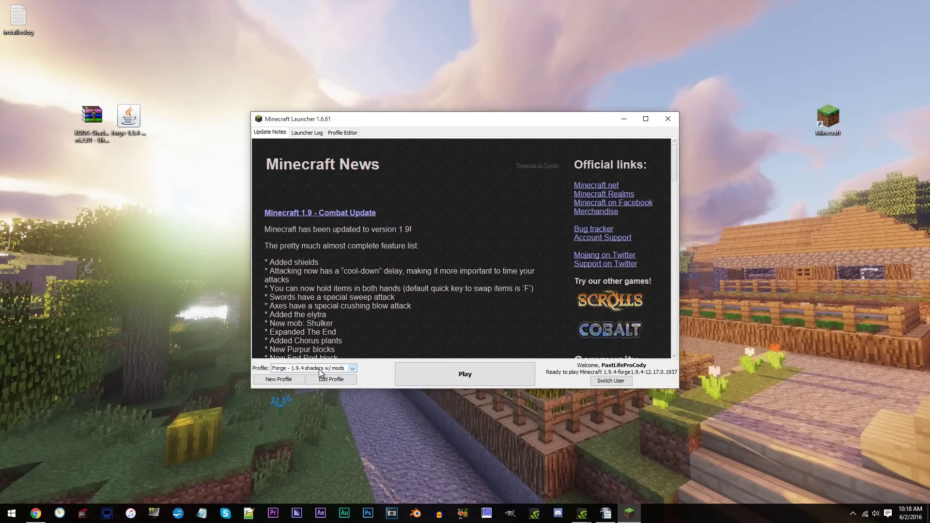
# Start the game with the Forge profile and go to Video Settings > Shaders
pyautogui.click(506, 369)
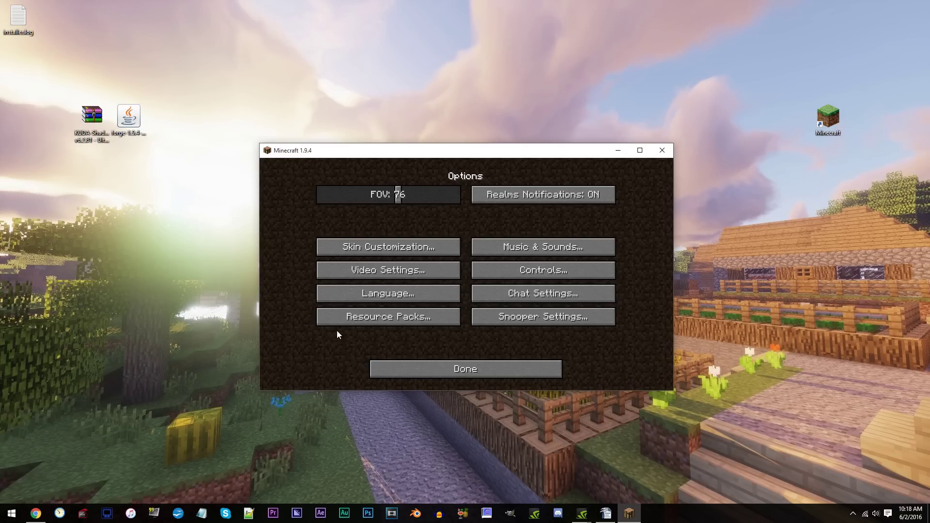
pyautogui.click(341, 271)
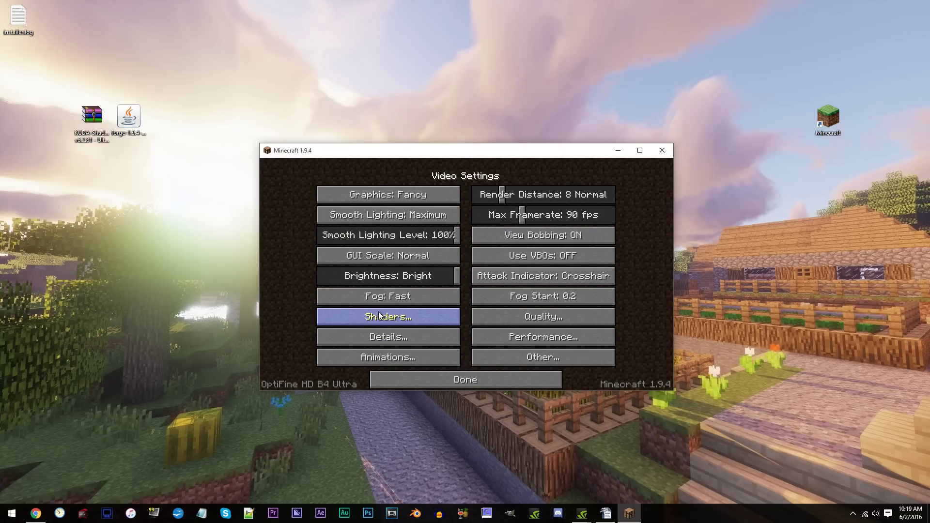
pyautogui.click(378, 314)
# Copy the KUDA-Shaders v6.2.81 - Ultra (3).zip into shaderpacks and select it as the active pack
pyautogui.click(320, 374)
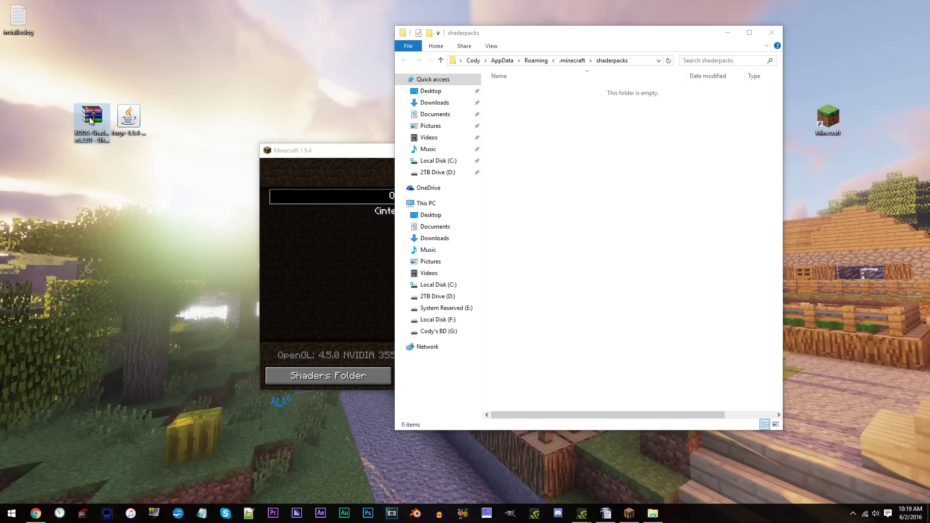
pyautogui.moveTo(482, 174); pyautogui.dragTo(543, 156)
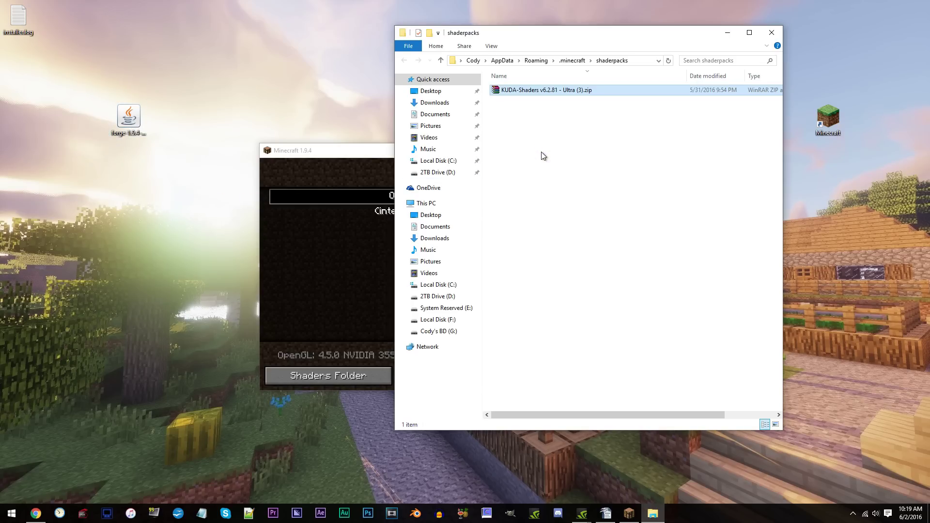
pyautogui.click(771, 33)
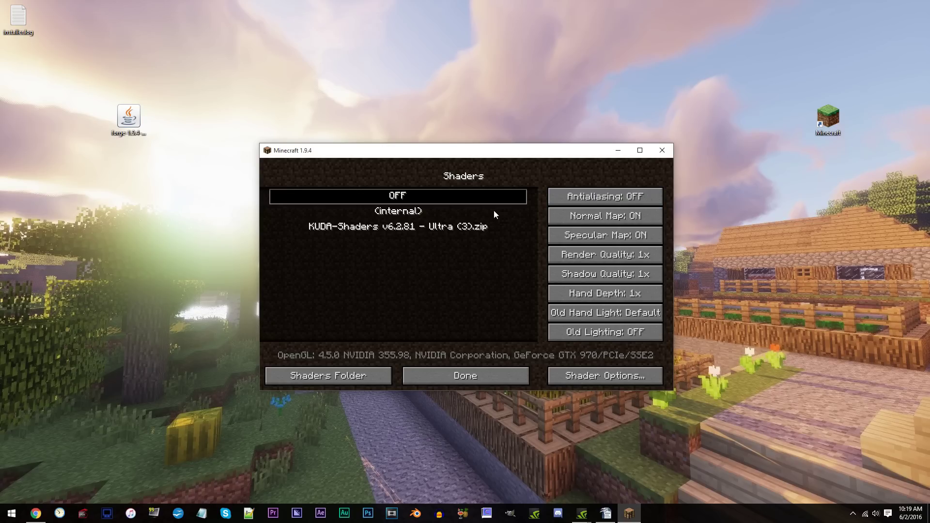
pyautogui.click(390, 228)
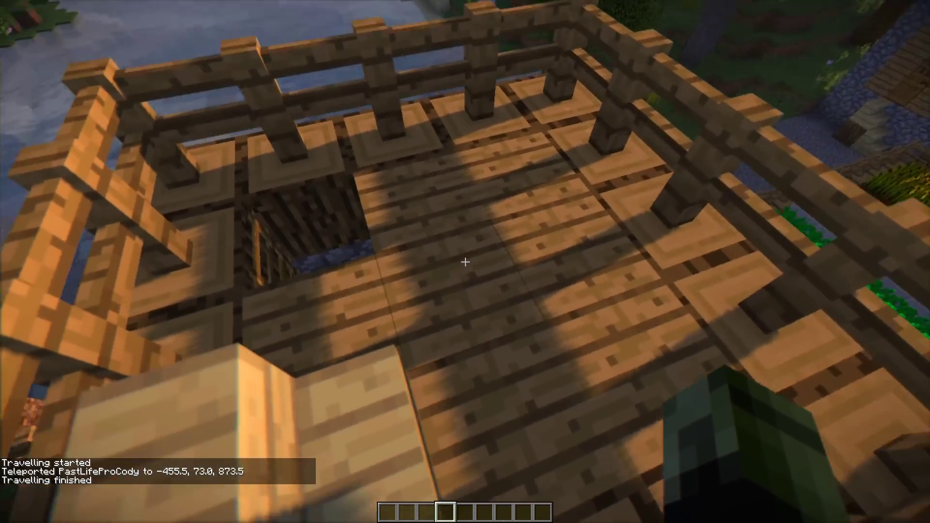
# Climb down the ladder and reset the camera path with /cam clear
pyautogui.press('w')
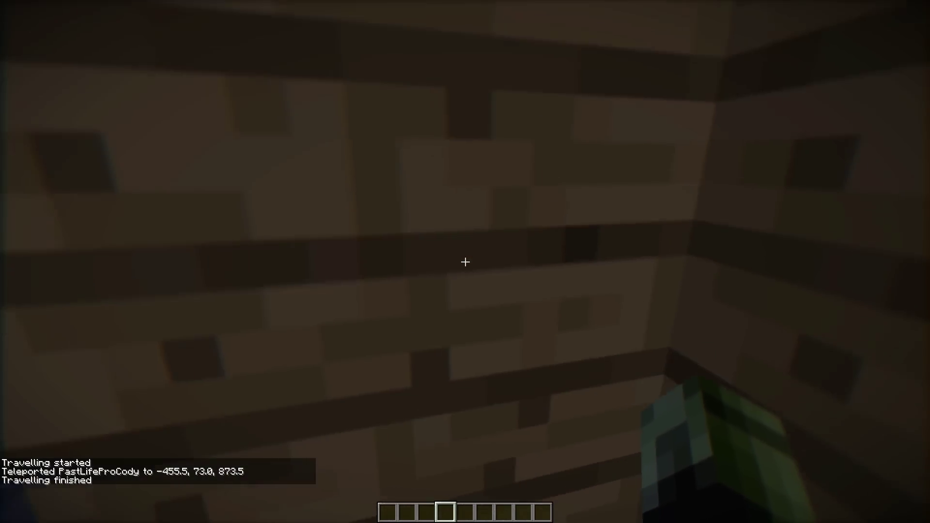
pyautogui.write('/cam clear')
pyautogui.press('Return')
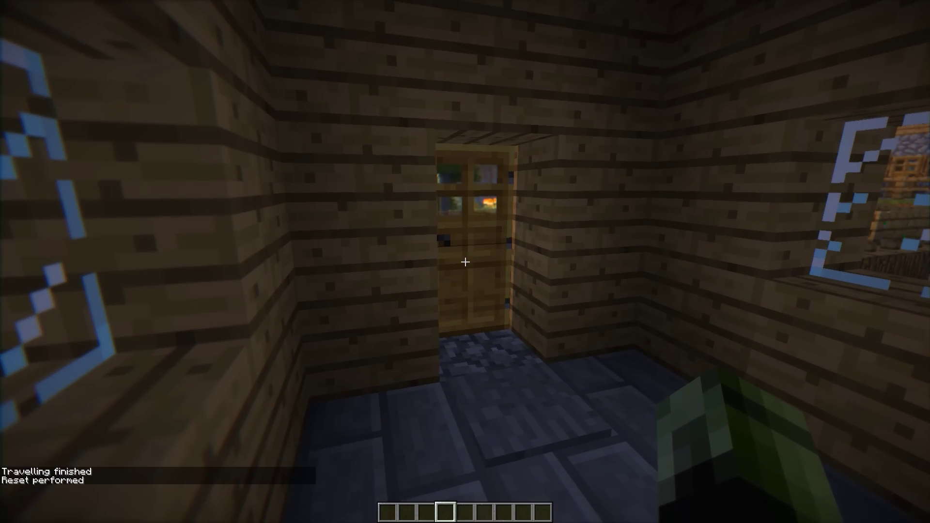
# Open the house door and walk through the village between the houses
pyautogui.press('w')
pyautogui.rightClick(465, 262)
pyautogui.press('w')
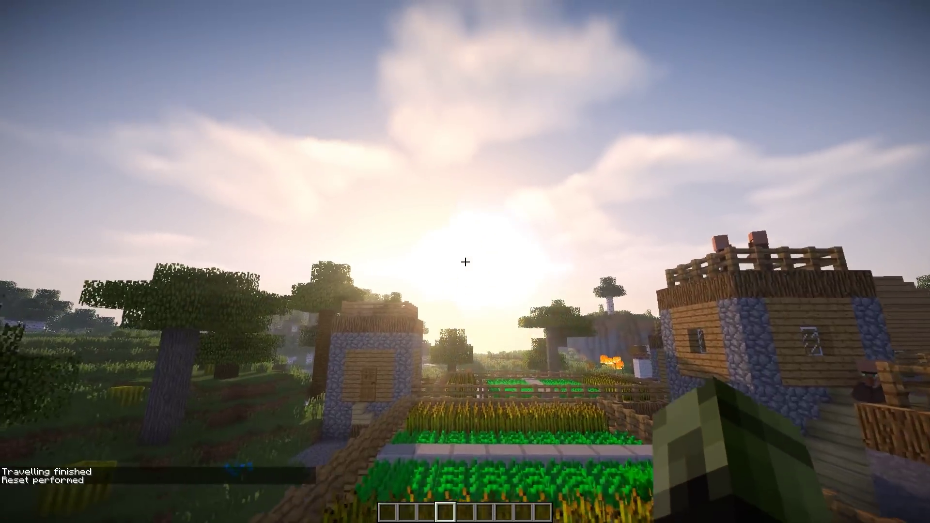
pyautogui.press('w')
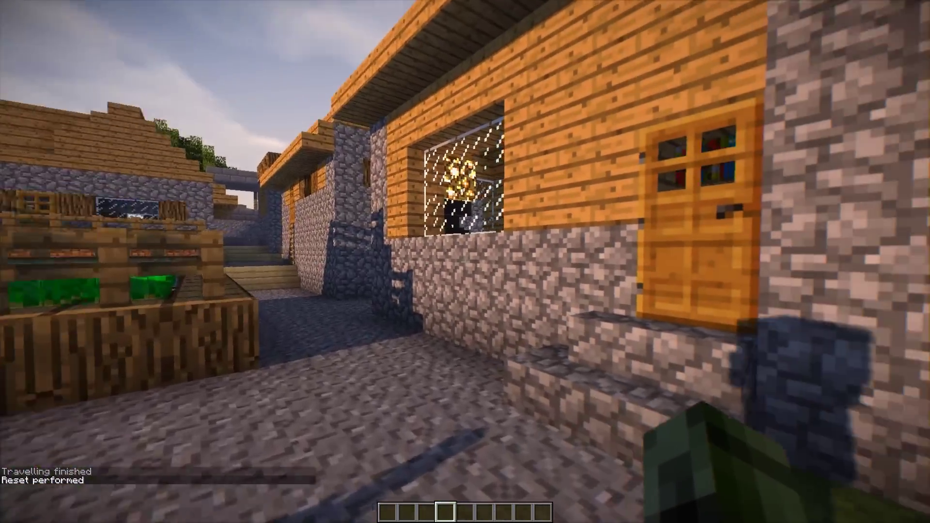